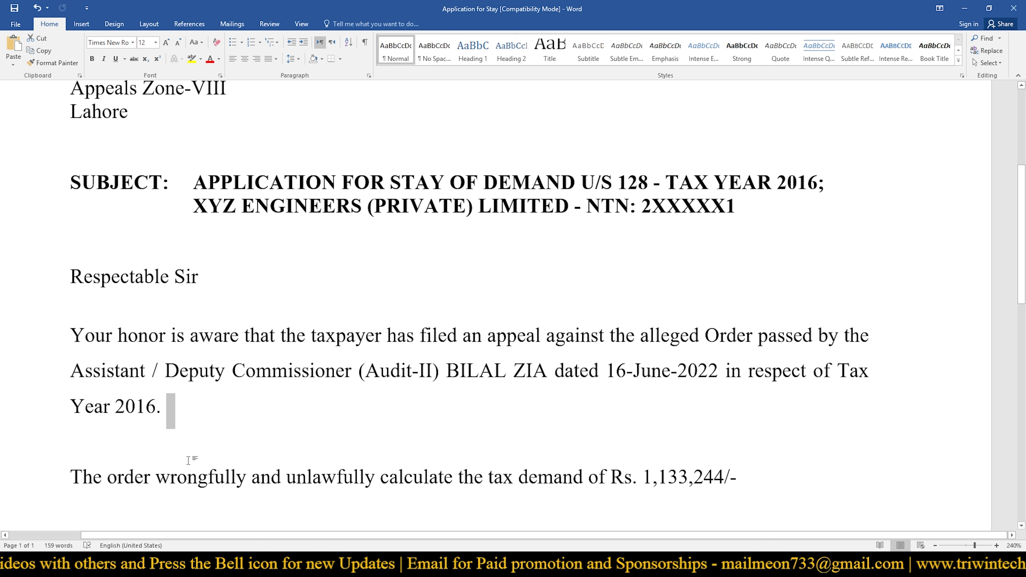
pyautogui.click(189, 460)
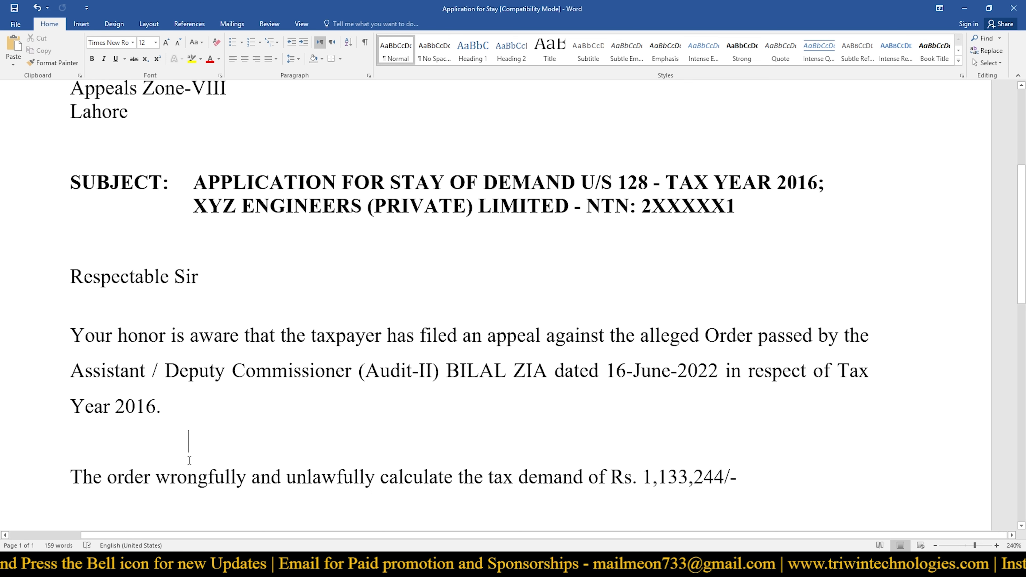
pyautogui.scroll(-3, 189, 461)
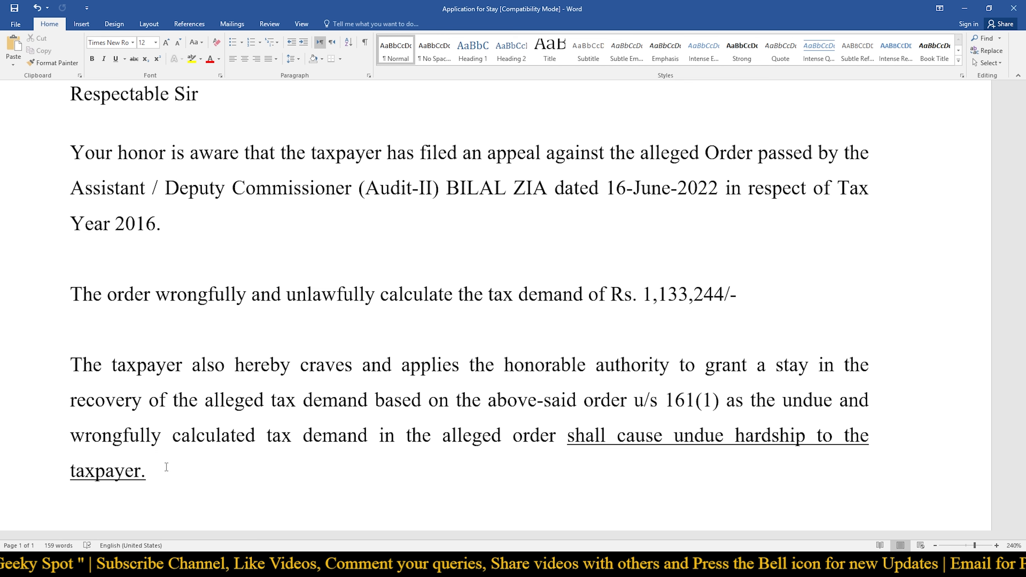
pyautogui.doubleClick(655, 400)
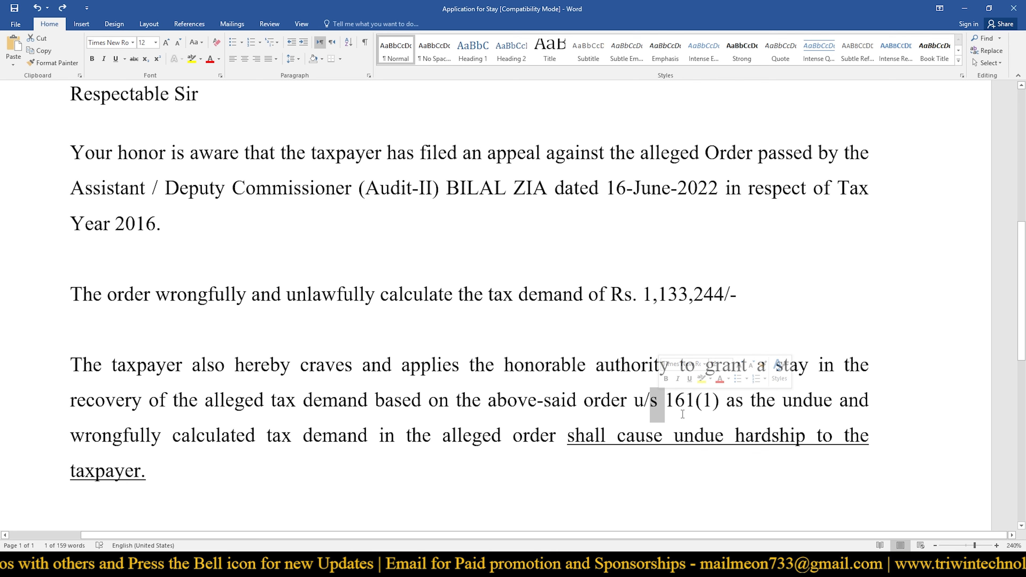
pyautogui.doubleClick(387, 436)
pyautogui.click(289, 479)
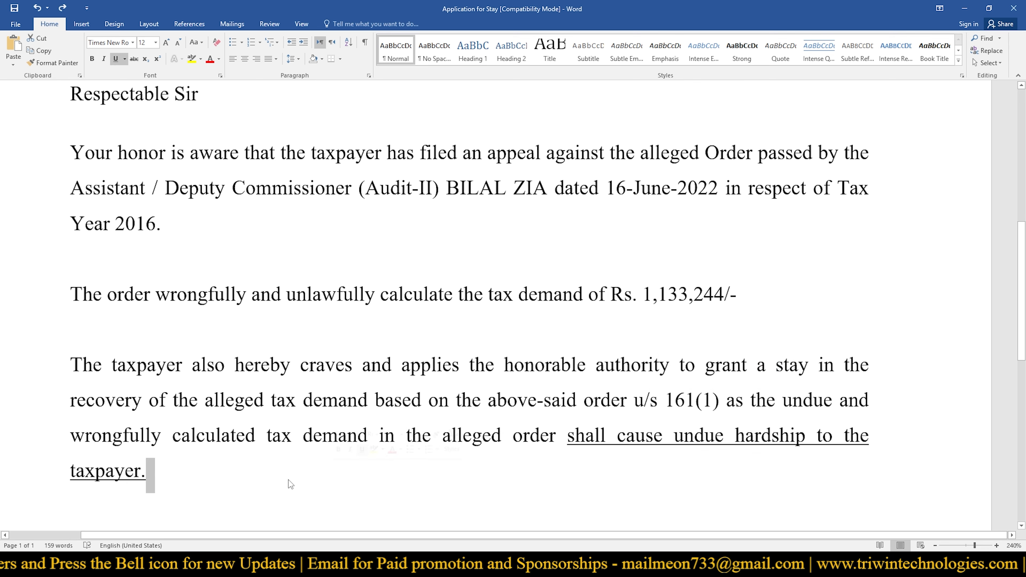
pyautogui.scroll(-3, 289, 480)
pyautogui.click(255, 481)
pyautogui.scroll(9, 283, 473)
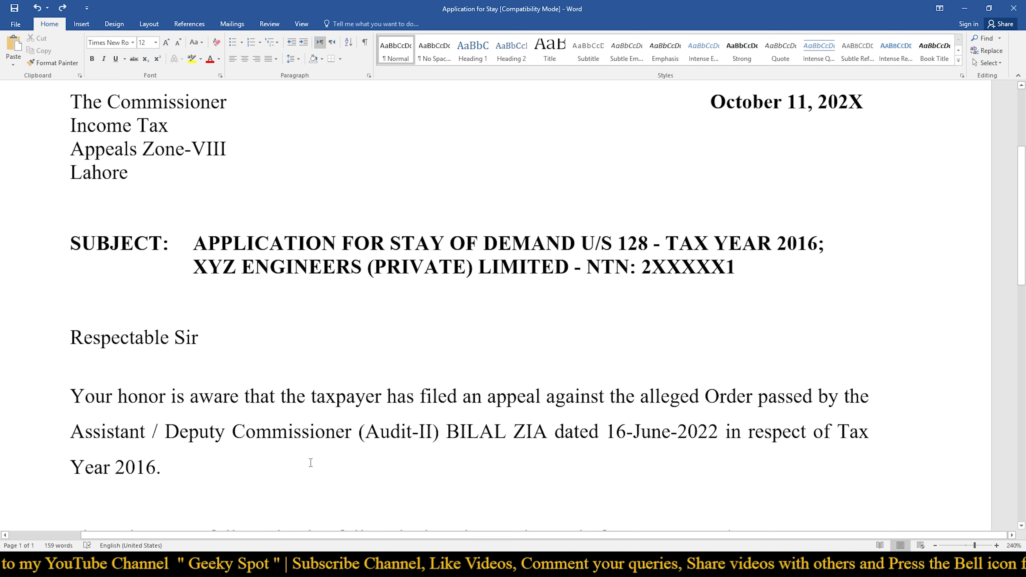
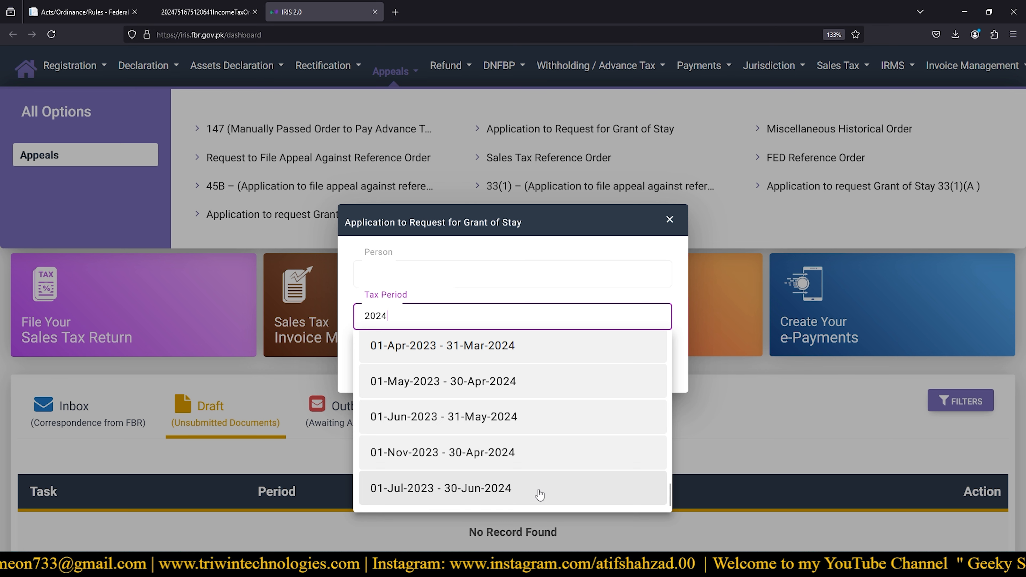
# - Select the 01-Jul-2023 – 30-Jun-2024 tax period and continue to the Grant of Stay form
pyautogui.click(520, 494)
pyautogui.click(636, 362)
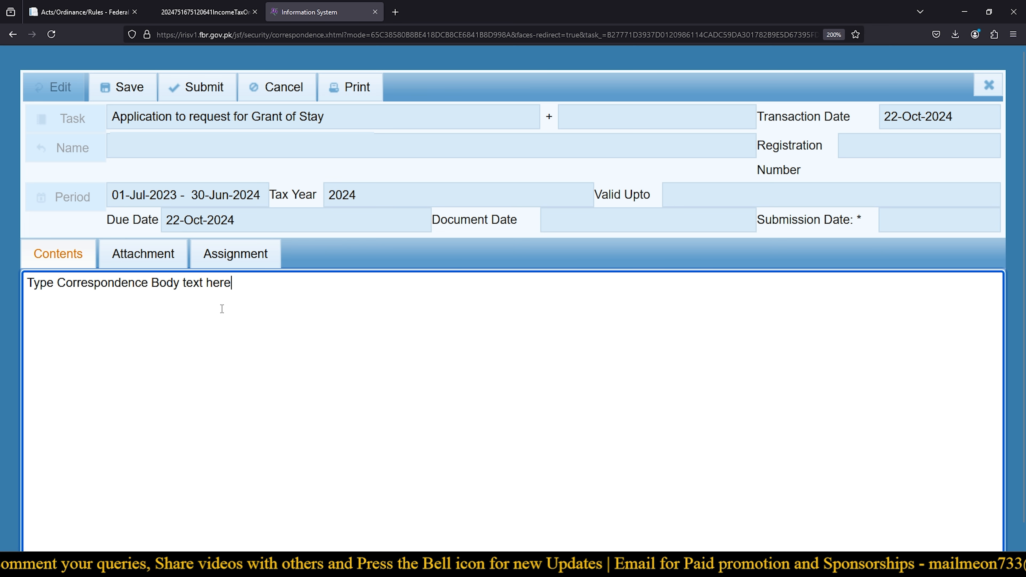
# - Replace the Contents placeholder with the full Word letter requesting a stay on the Rs. 1,133,244/- demand
pyautogui.moveTo(232, 283); pyautogui.dragTo(26, 283)
pyautogui.click(253, 372)
pyautogui.hotkey('alt', 'Tab')
pyautogui.hotkey('ctrl', 'a')
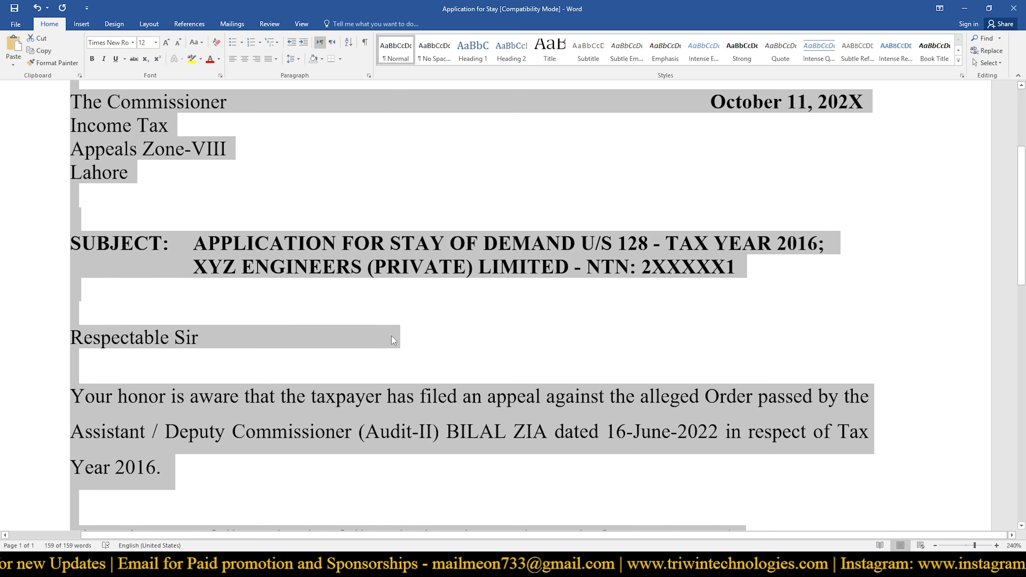
pyautogui.hotkey('ctrl', 'c')
pyautogui.hotkey('alt', 'Tab')
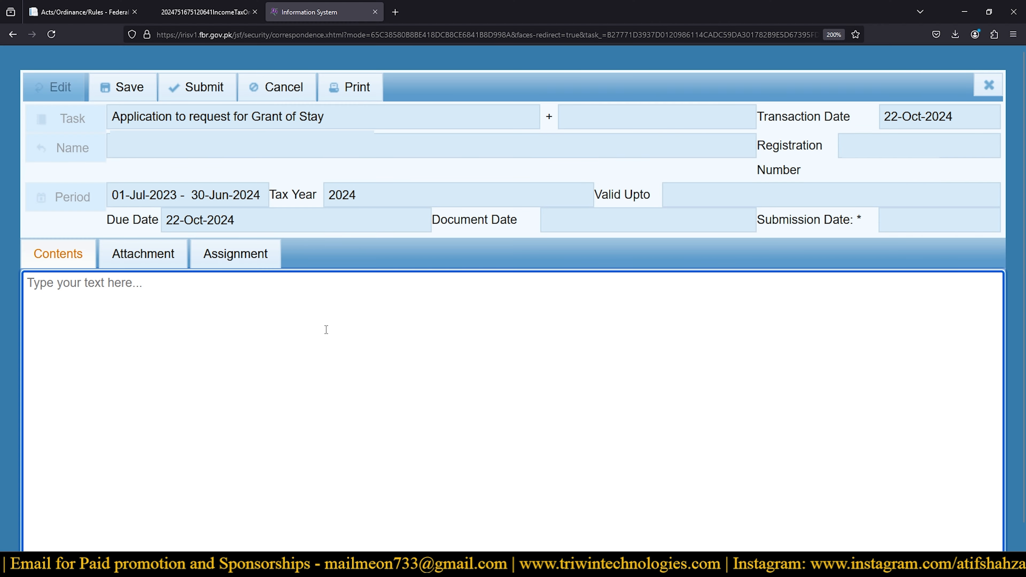
pyautogui.hotkey('ctrl', 'v')
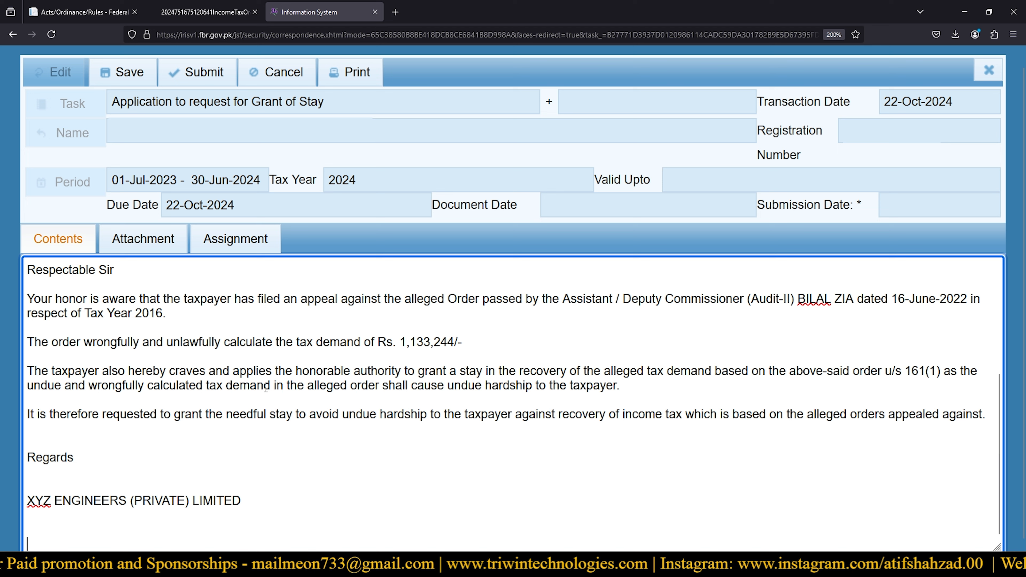
pyautogui.scroll(-1, 259, 440)
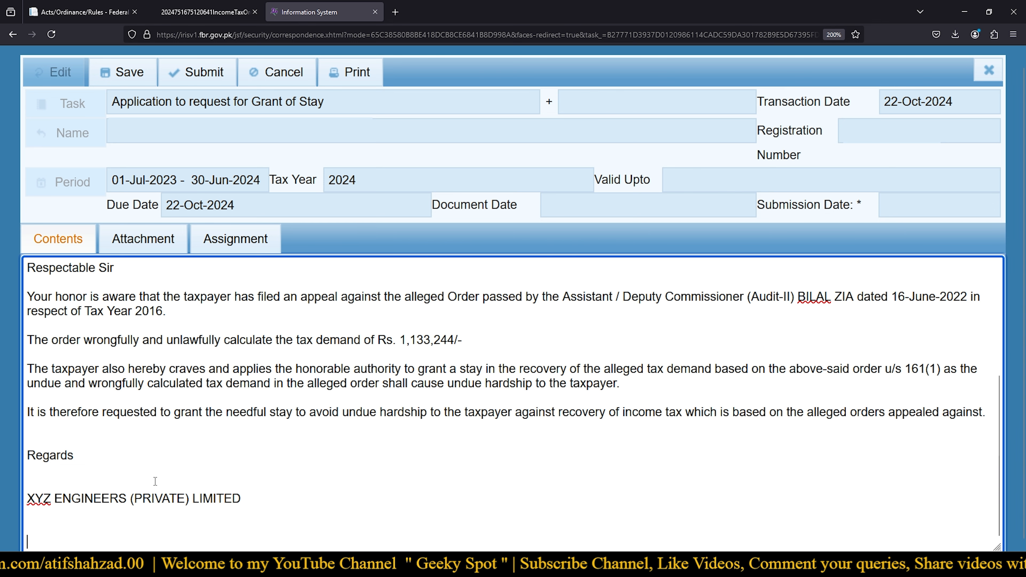
pyautogui.click(152, 242)
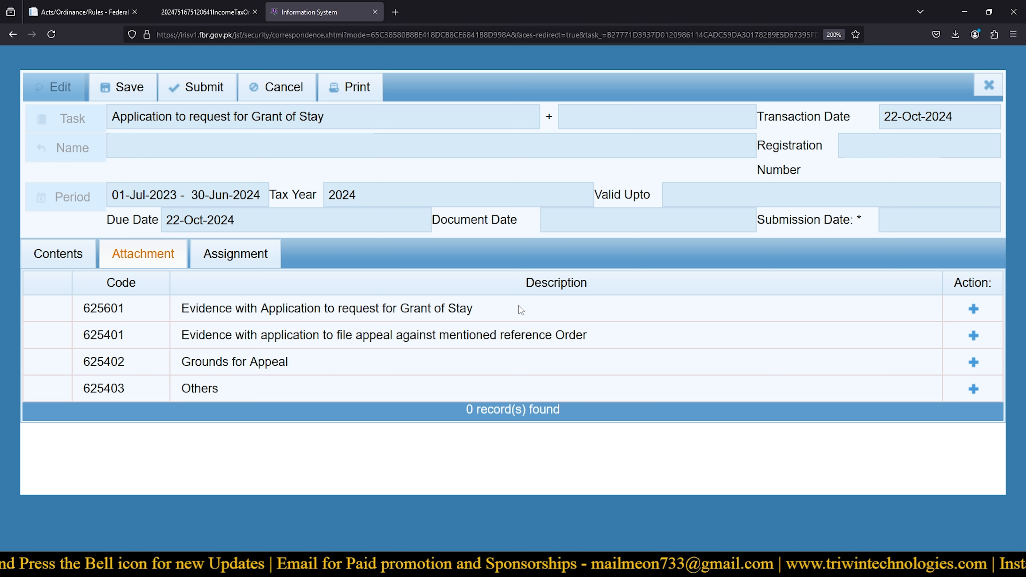
pyautogui.moveTo(475, 309); pyautogui.dragTo(170, 308)
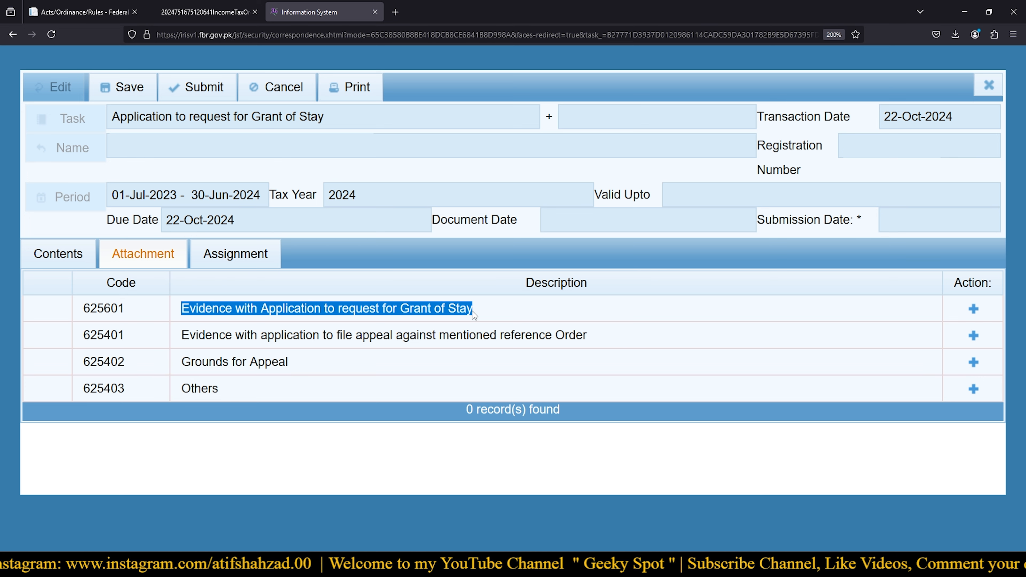
pyautogui.doubleClick(557, 282)
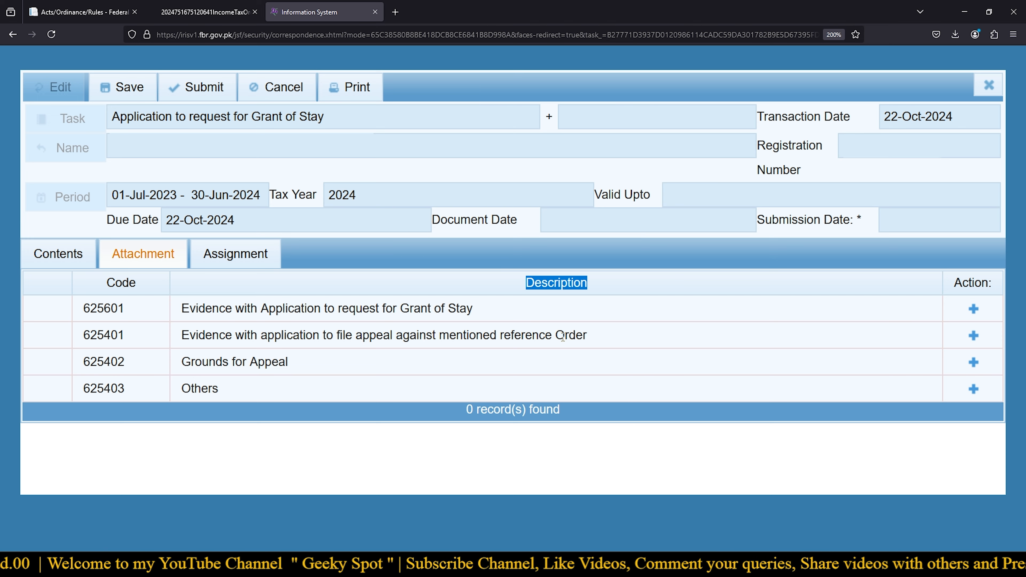
pyautogui.click(974, 338)
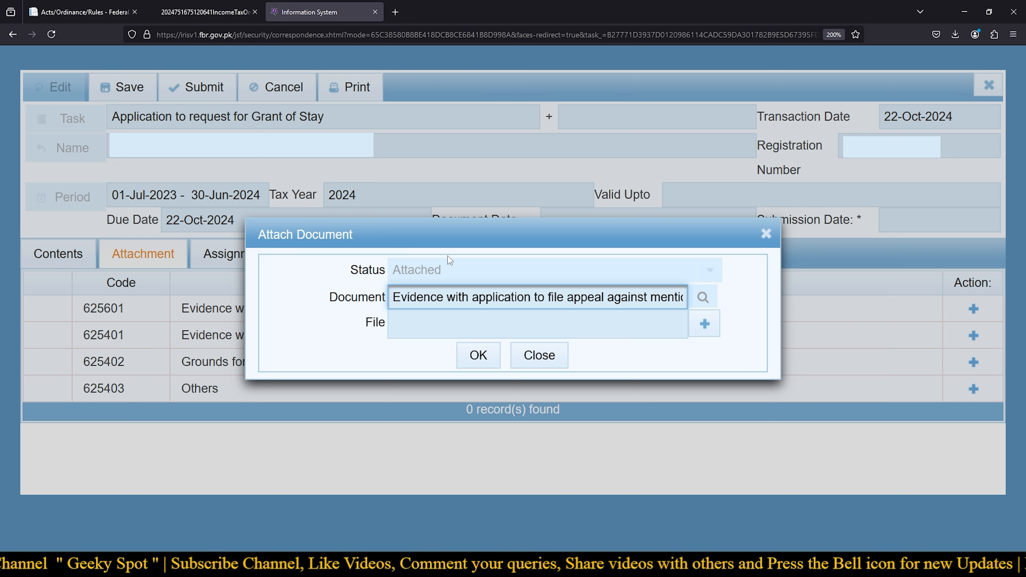
# - Cancel the file upload and close Attach Document, leaving 0 attachments
pyautogui.click(707, 330)
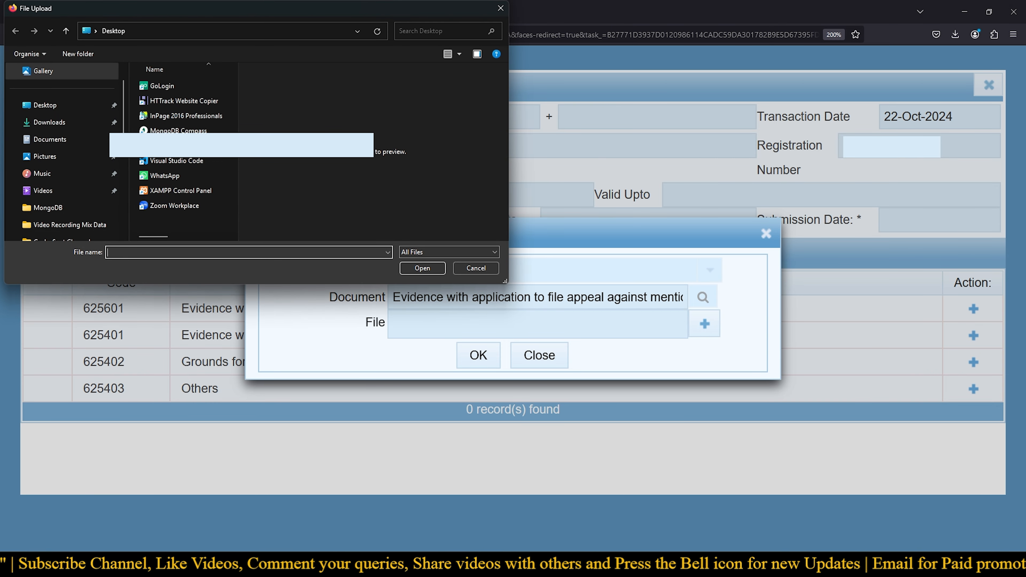
pyautogui.click(476, 268)
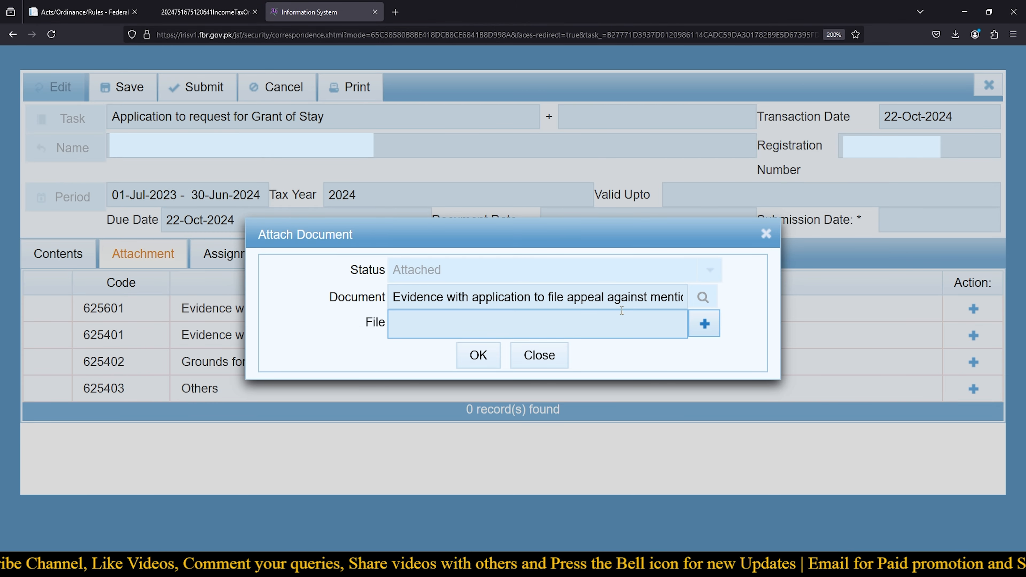
pyautogui.click(766, 234)
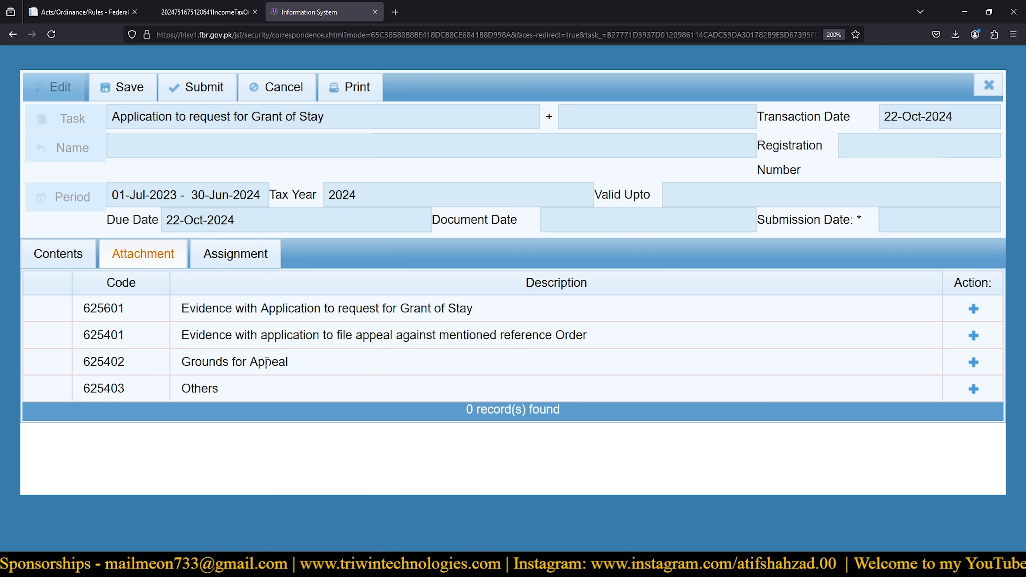
pyautogui.click(973, 389)
pyautogui.click(705, 323)
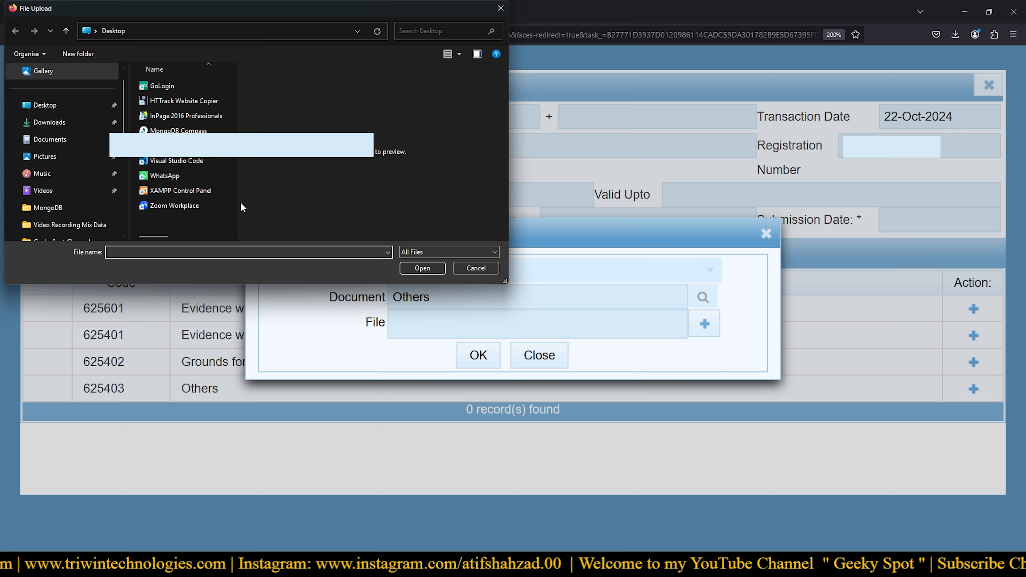
pyautogui.click(478, 268)
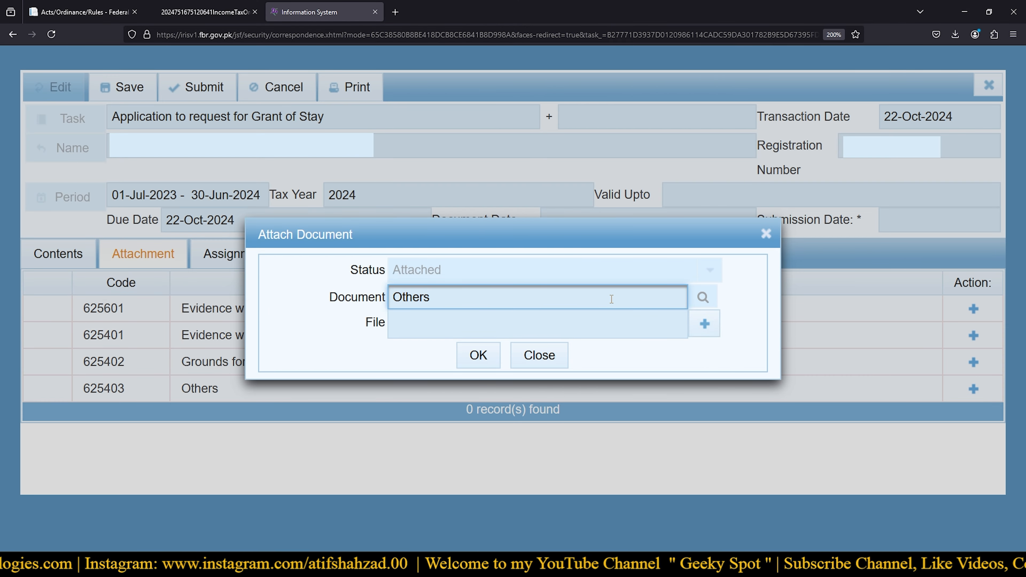
pyautogui.click(539, 355)
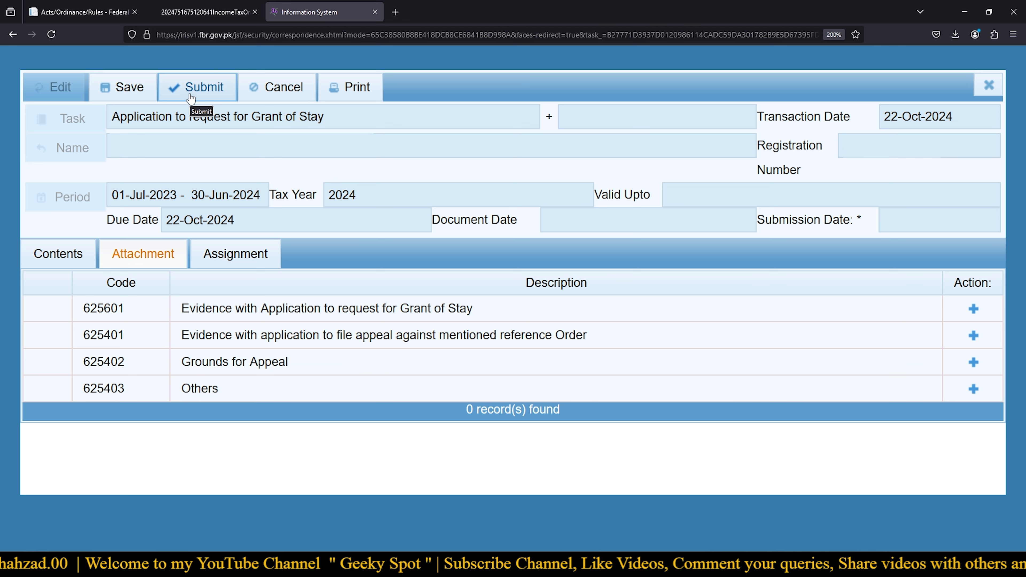
# - Show the Grant of Stay application's Assignment tab, which lists no records
pyautogui.click(235, 253)
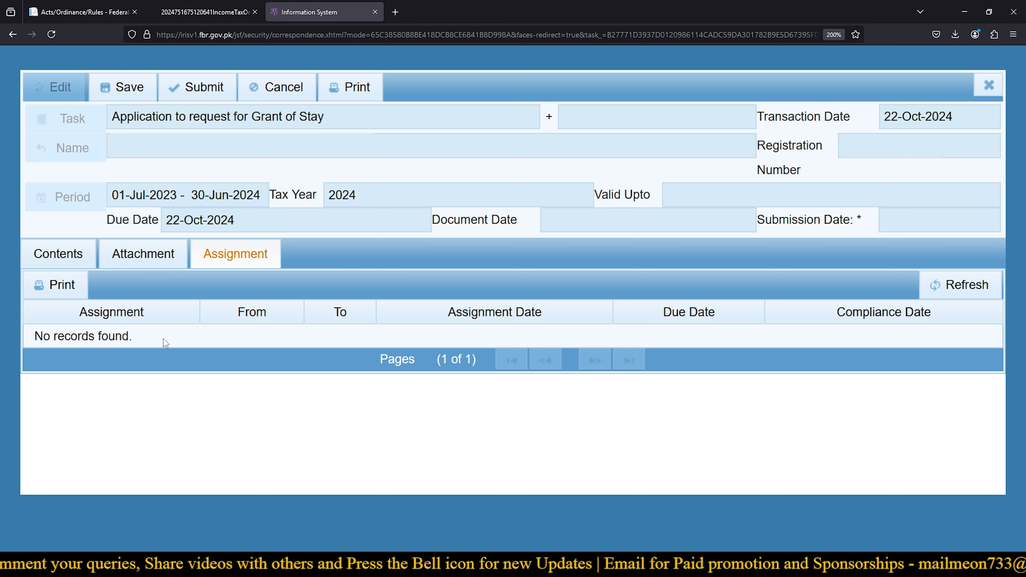